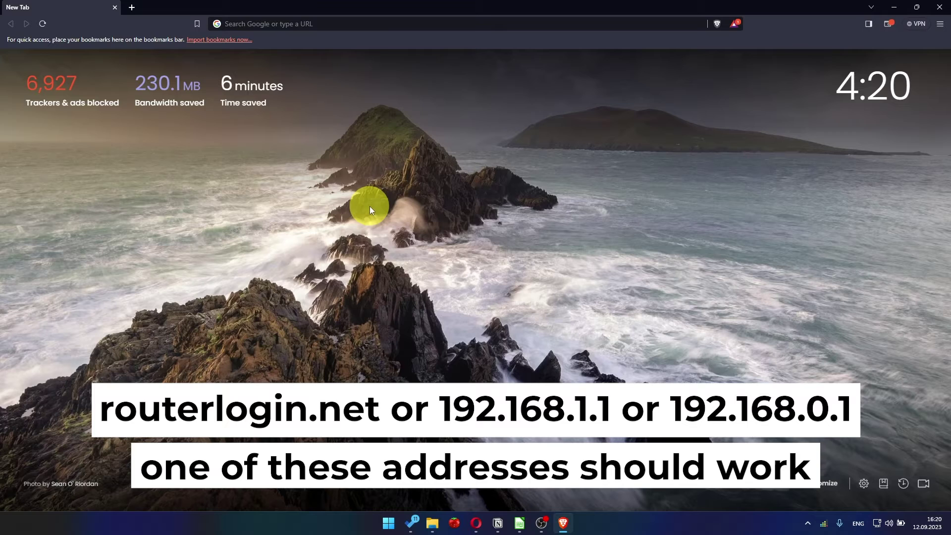
Load the router setup page at 192.168.1.1 in Brave
left_click(369, 25)
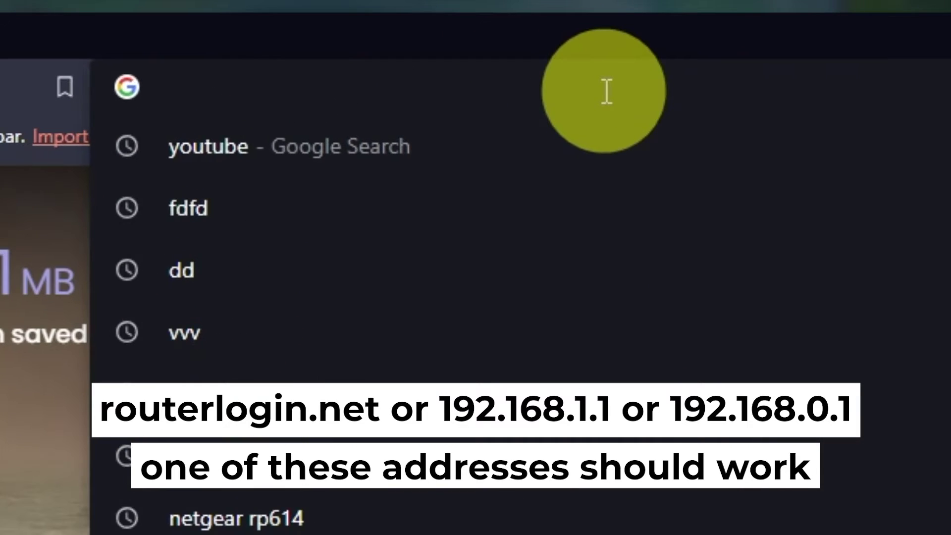
type("192.")
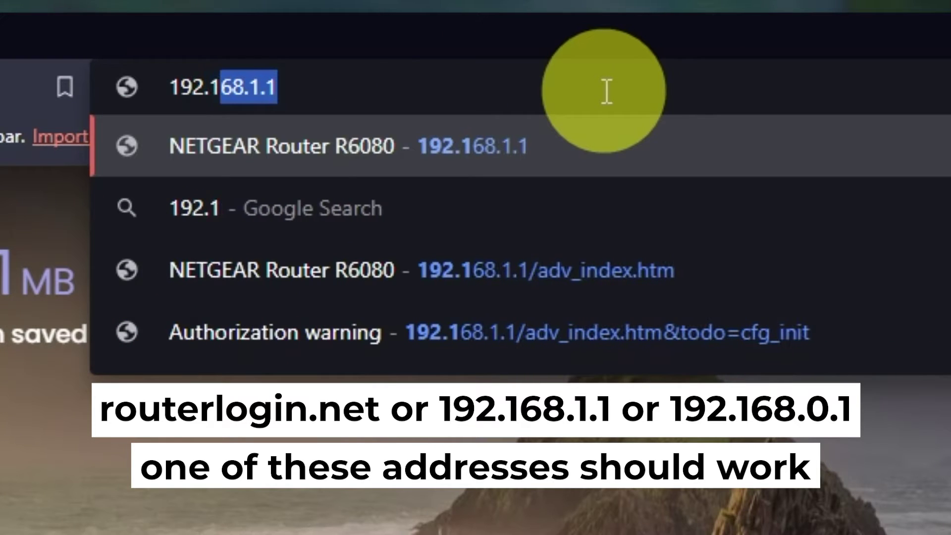
type("168.1.1")
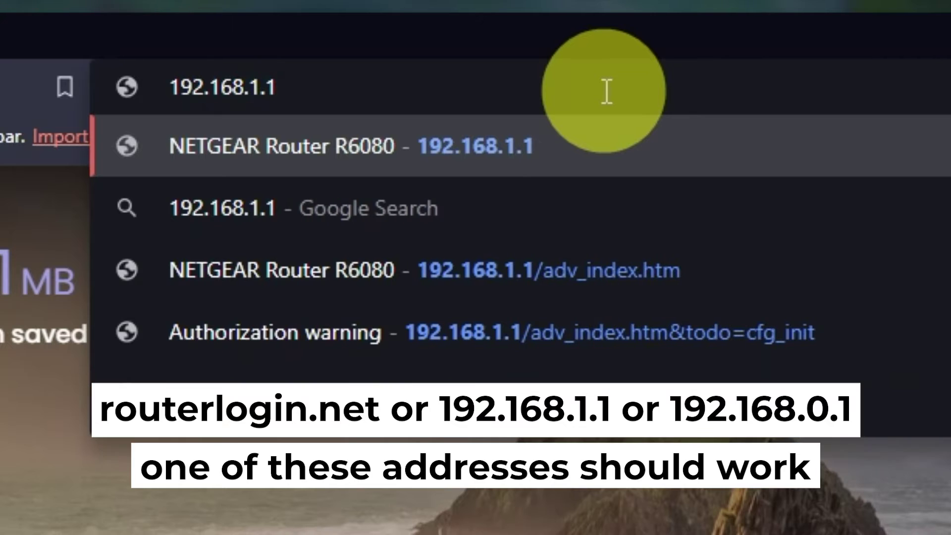
key("Return")
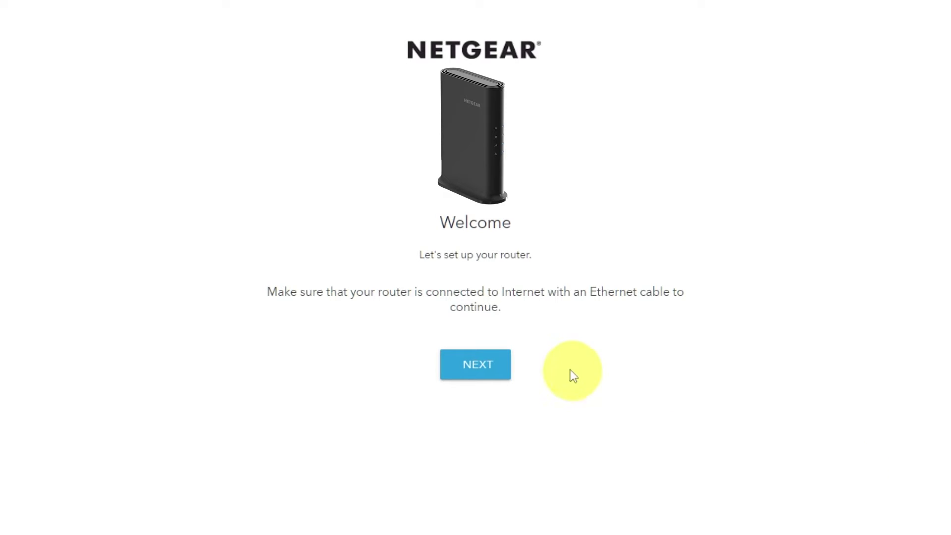
Continue past the Welcome page so setup detects the internet connection
left_click(494, 368)
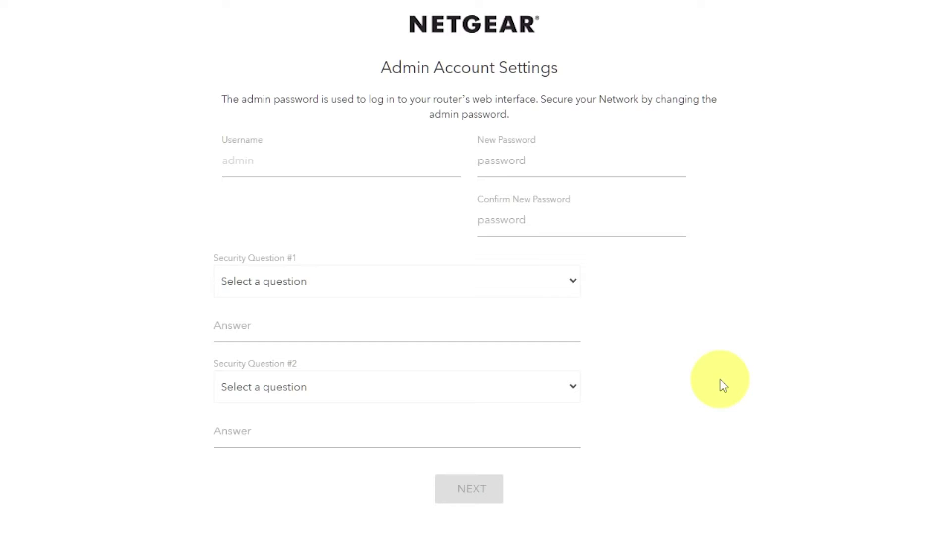
Enter the new admin password and confirm it
left_click(537, 161)
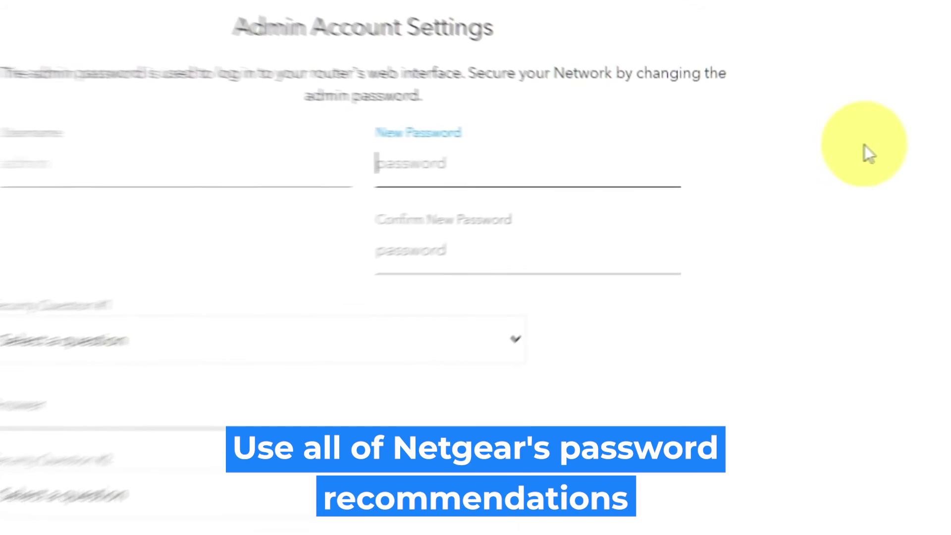
type("P")
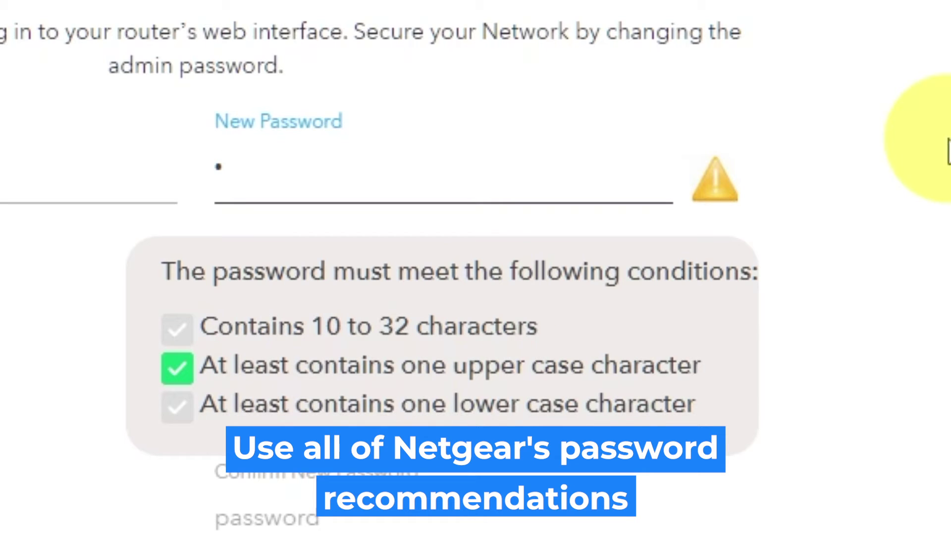
type("assword")
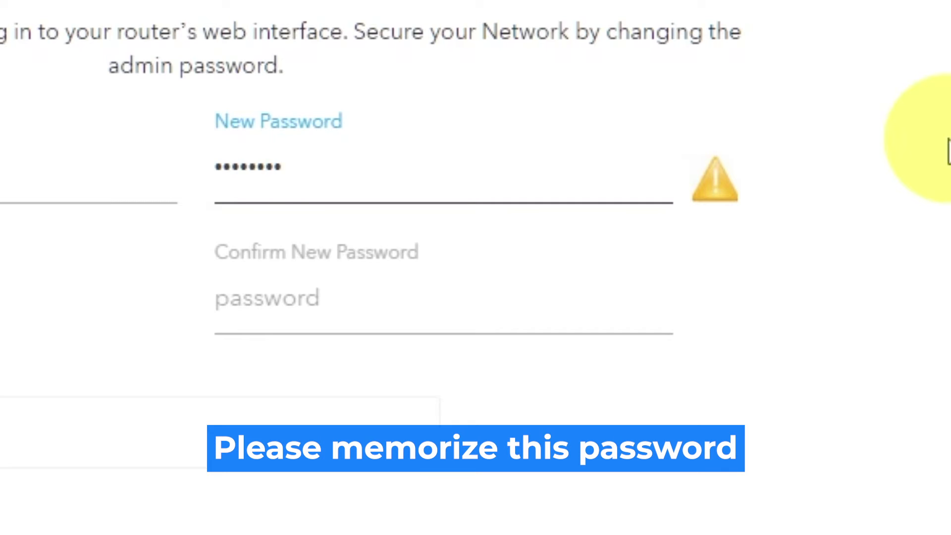
type("12")
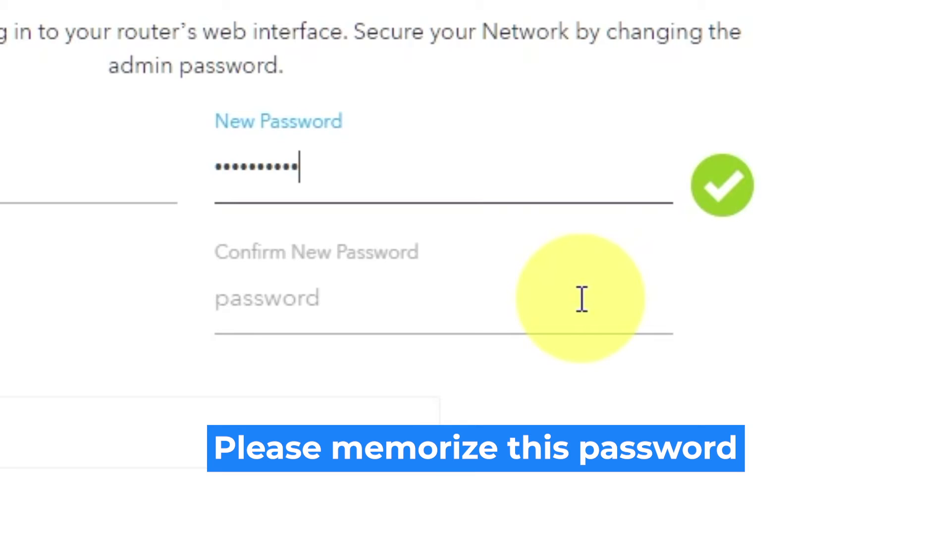
left_click(579, 297)
type("Password12")
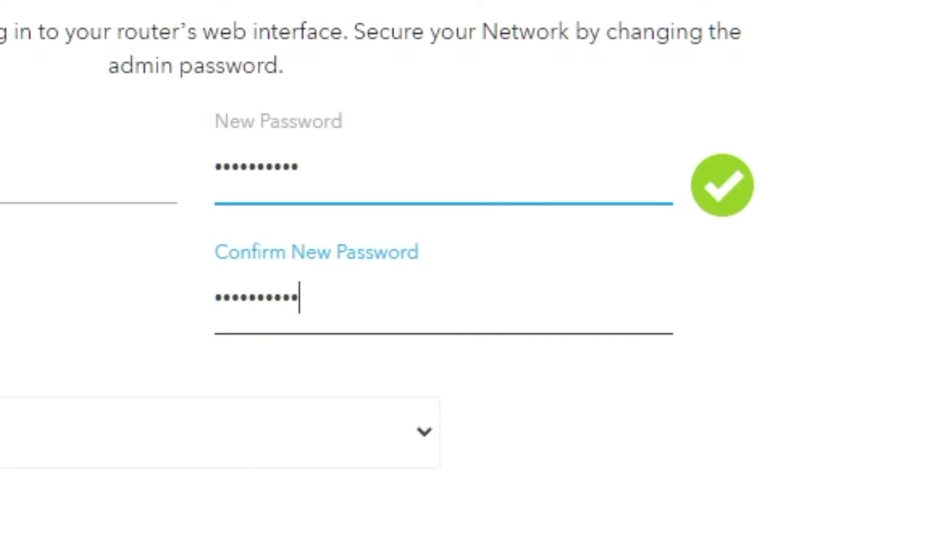
Choose the NETGEAR product and best friend's first name security questions and answer both
left_click(424, 431)
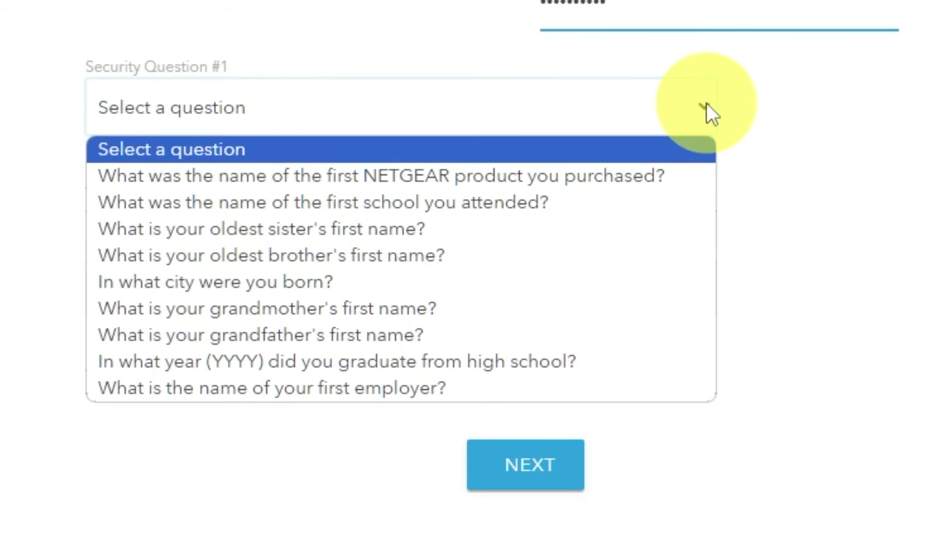
left_click(641, 176)
left_click(578, 193)
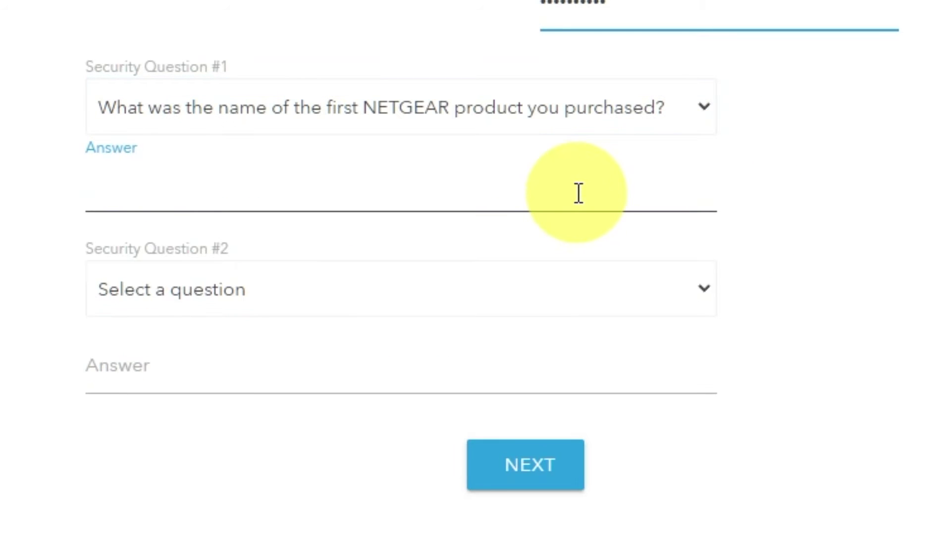
type("999")
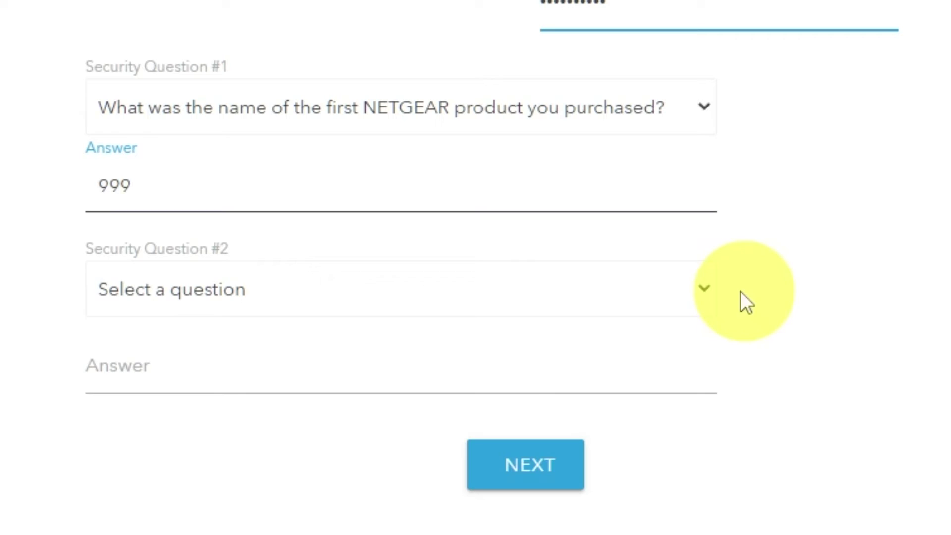
left_click(703, 292)
left_click(382, 531)
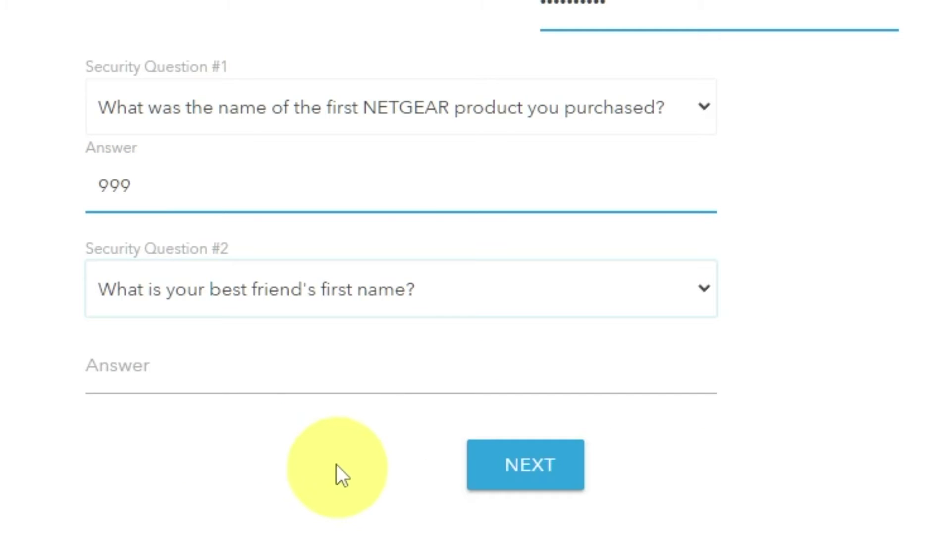
left_click(348, 382)
type("bob")
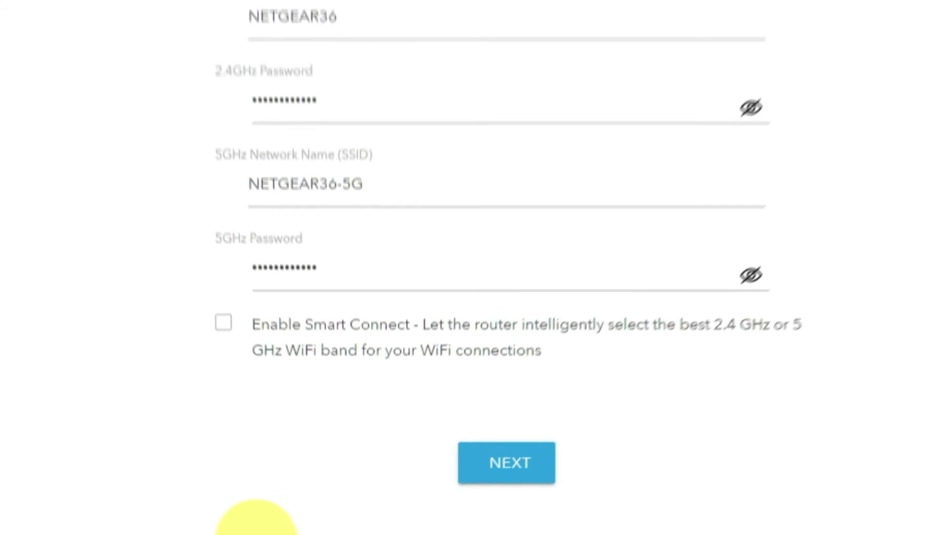
Review the NETGEAR36 and NETGEAR36-5G names and passwords, keeping them unchanged
left_click(679, 240)
left_click(662, 366)
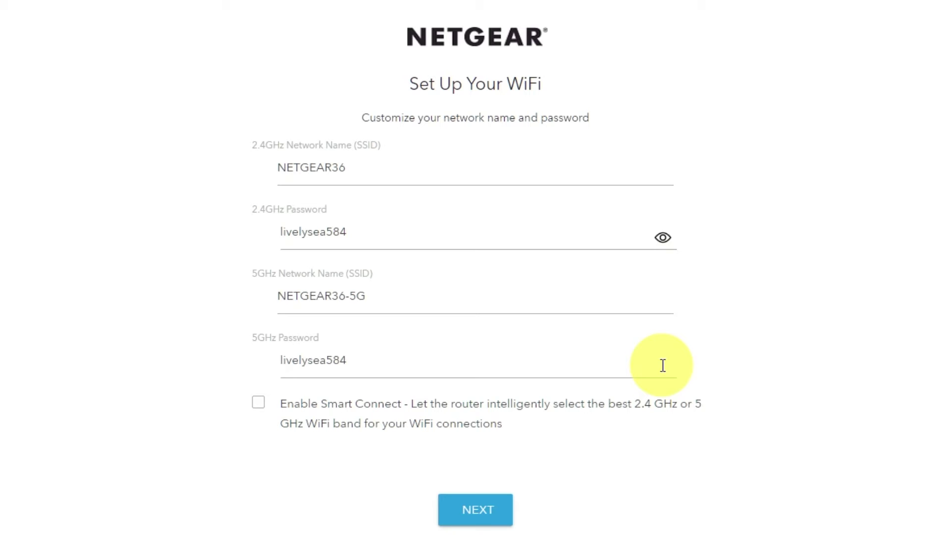
left_click(663, 365)
left_click(662, 237)
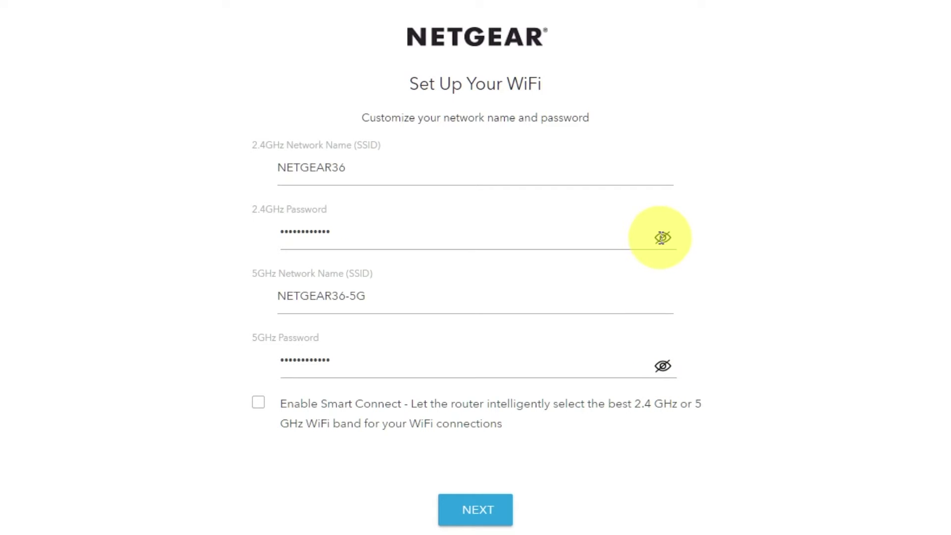
left_click(283, 165)
left_click_drag(366, 295, 330, 295)
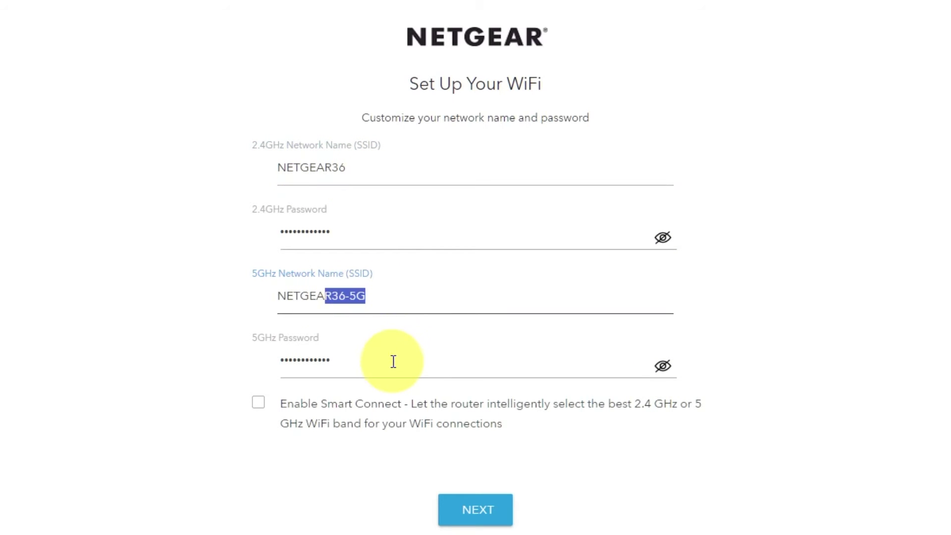
left_click(343, 365)
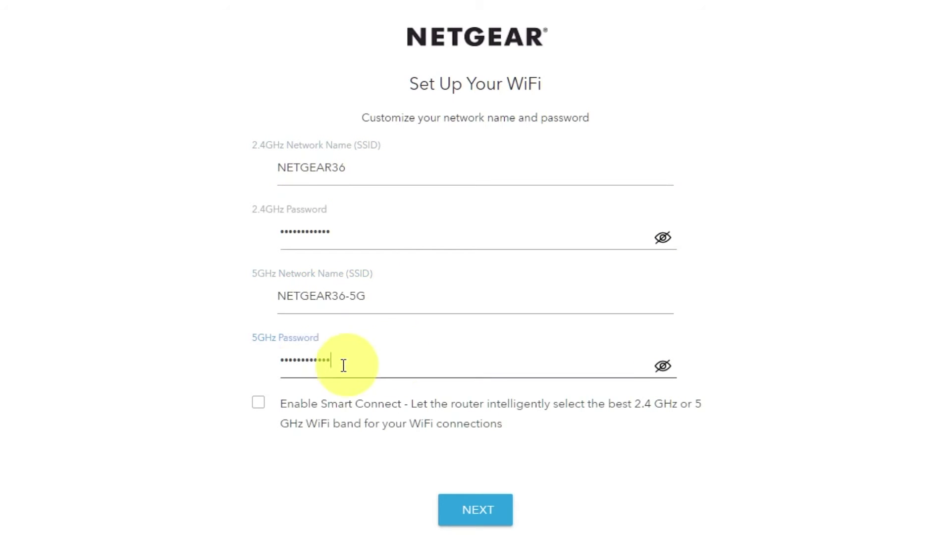
left_click(495, 506)
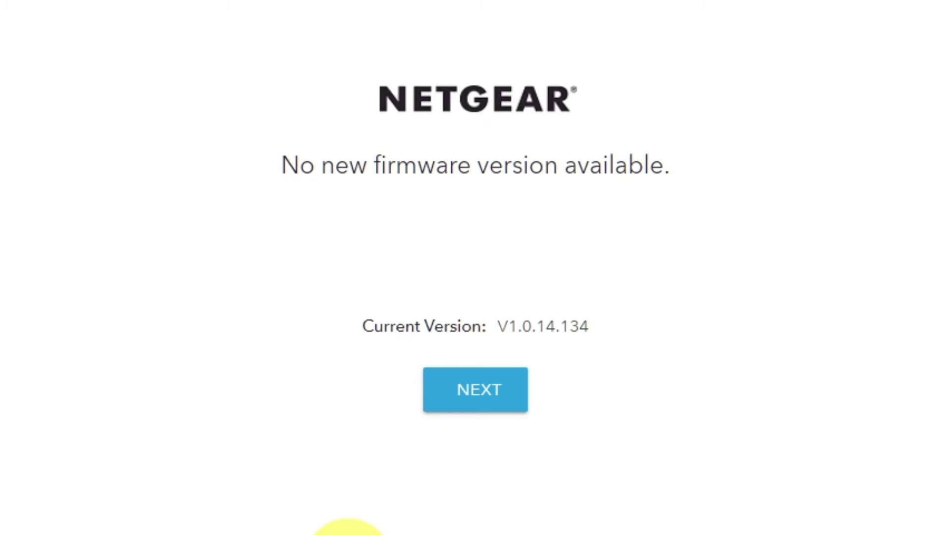
Continue past the no-update firmware check (V1.0.14.134) to complete installation
left_click(497, 410)
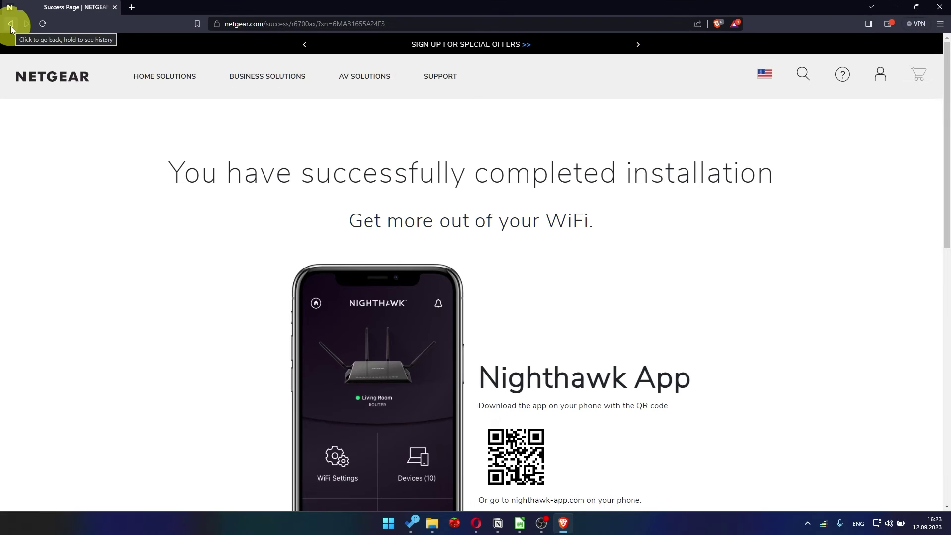
Replace the browser address with 192.168.1.1 and load the router login
left_click(255, 24)
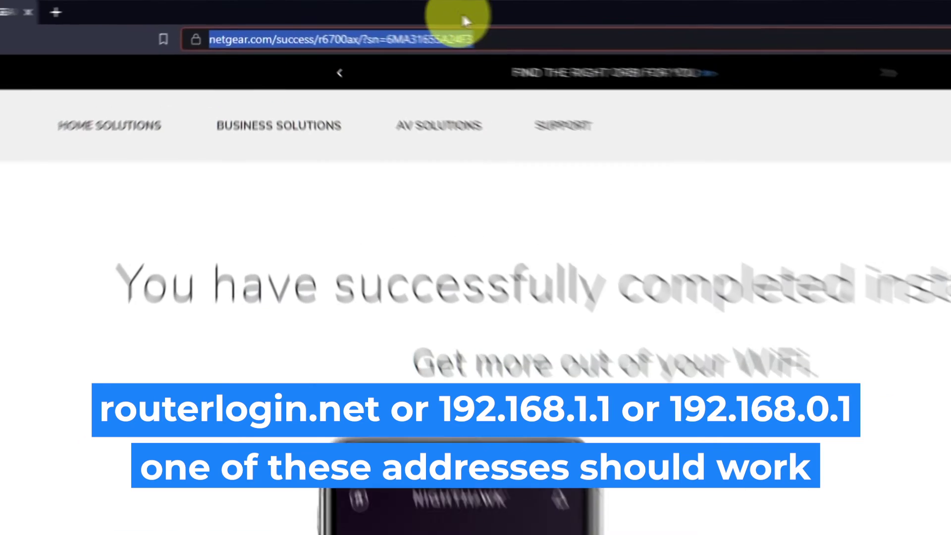
key("BackSpace")
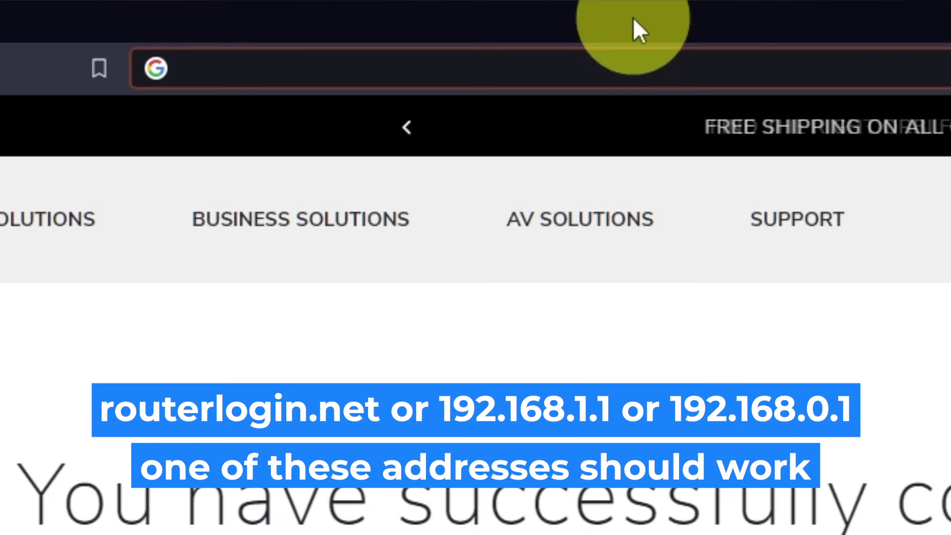
type("192.168.1.1")
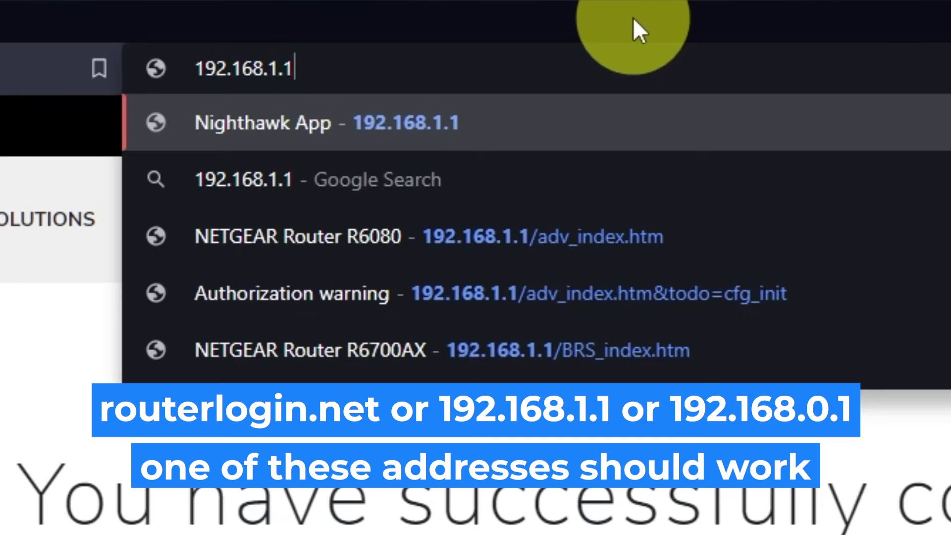
key("Return")
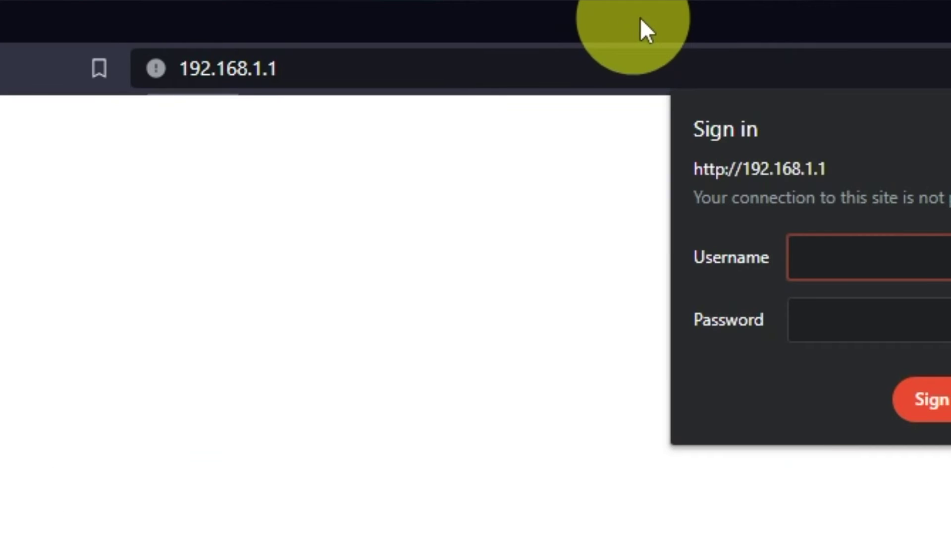
Sign in with user name admin and the router password
type("admin")
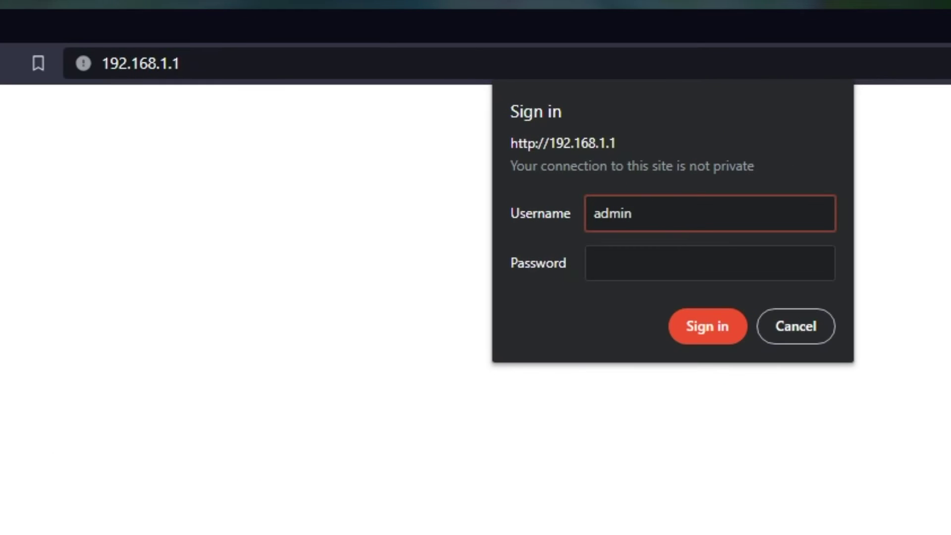
key("Tab")
type("admin")
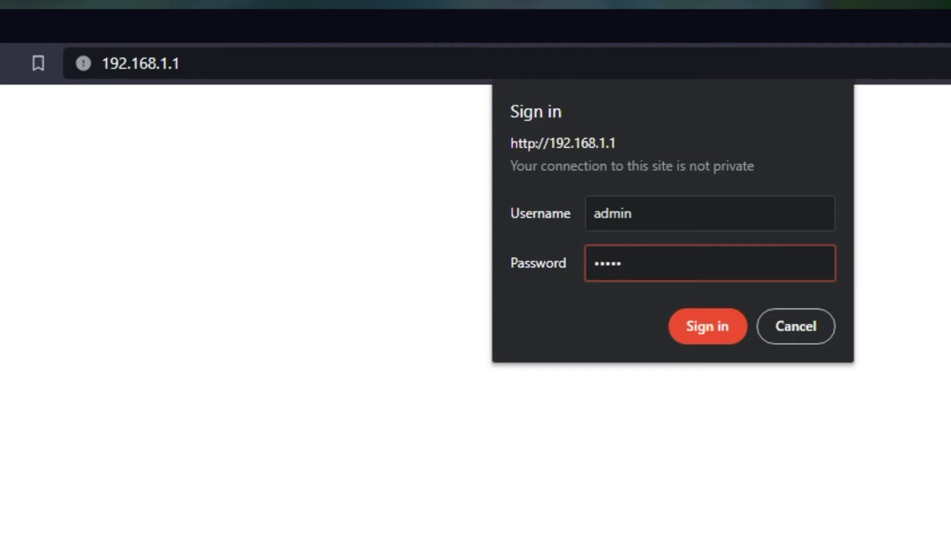
type("123")
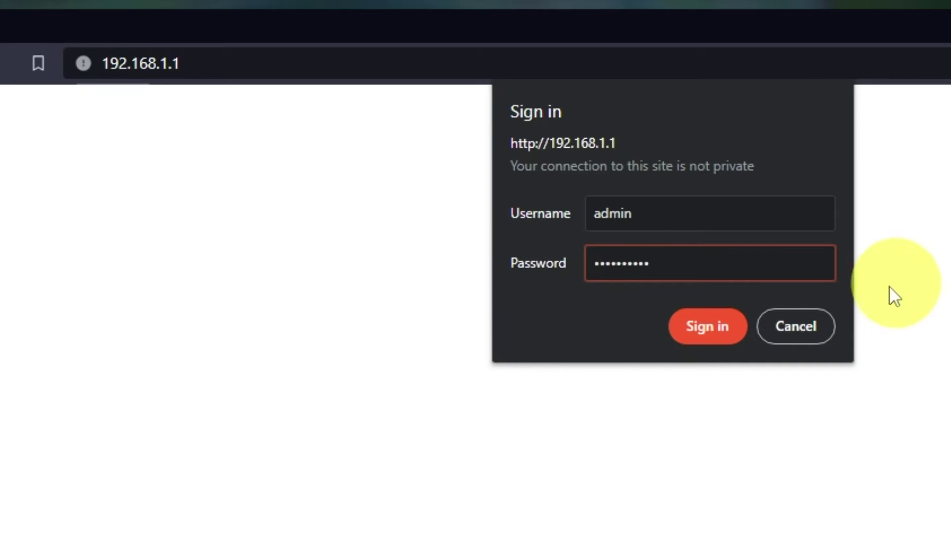
left_click(695, 326)
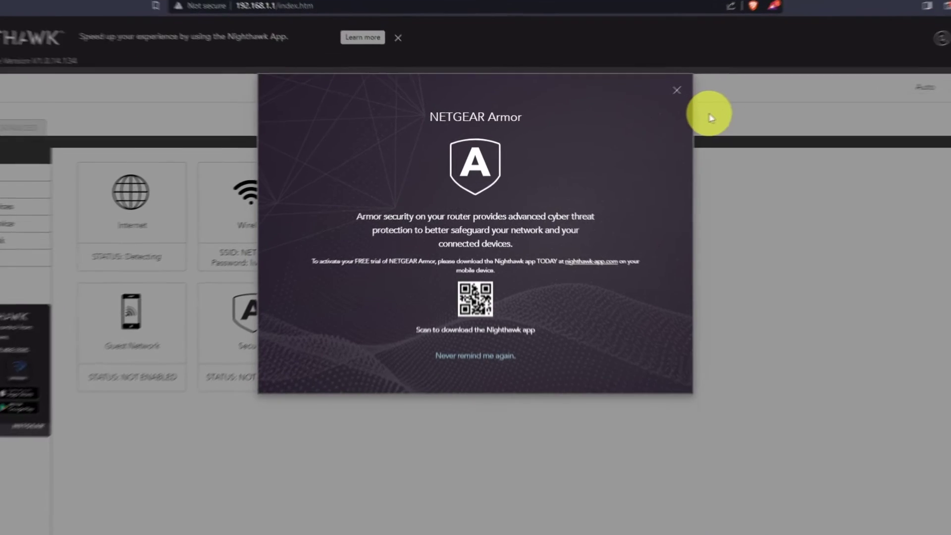
Close the NETGEAR Armor pop-up and show the interface language list
left_click(752, 70)
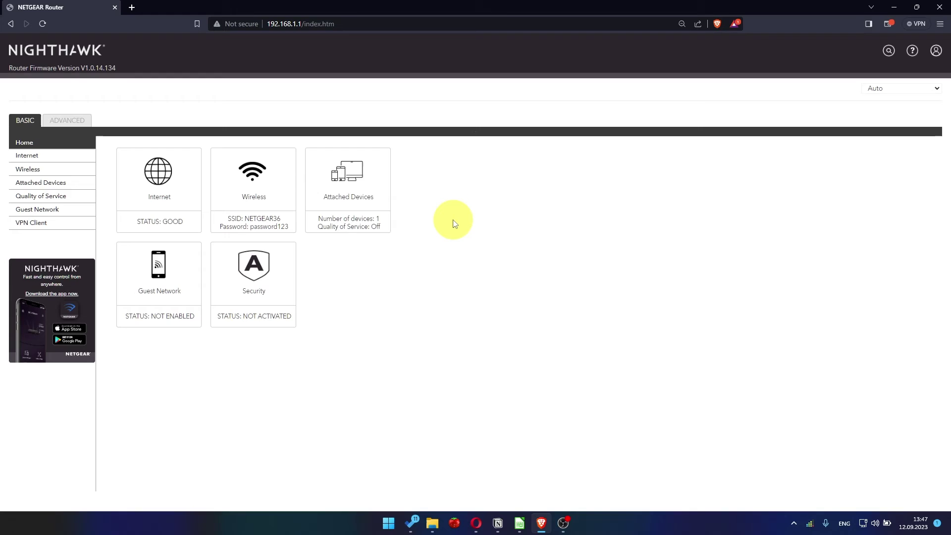
left_click(897, 90)
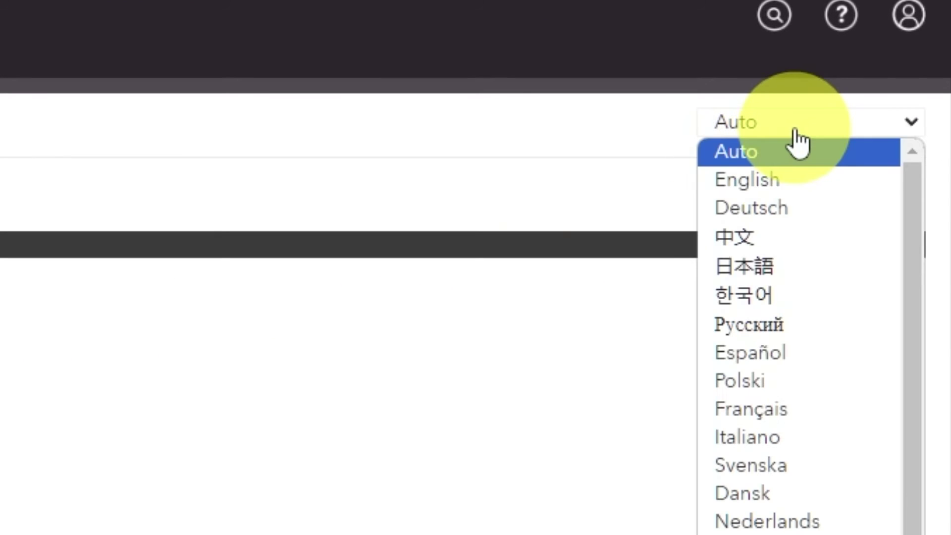
scroll(804, 327, "down", 2)
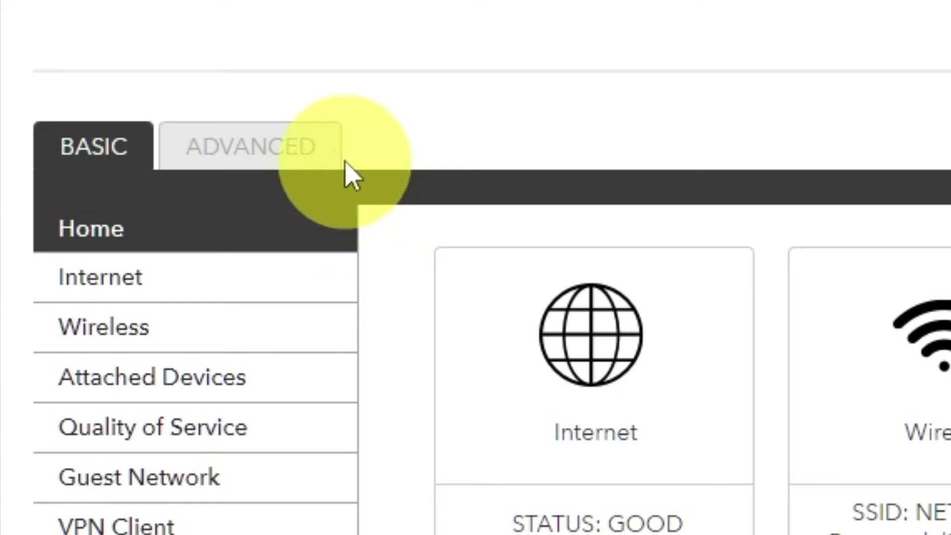
In ADVANCED, run the Setup Wizard and choose 'No. I want to configure the router myself.'
left_click(320, 172)
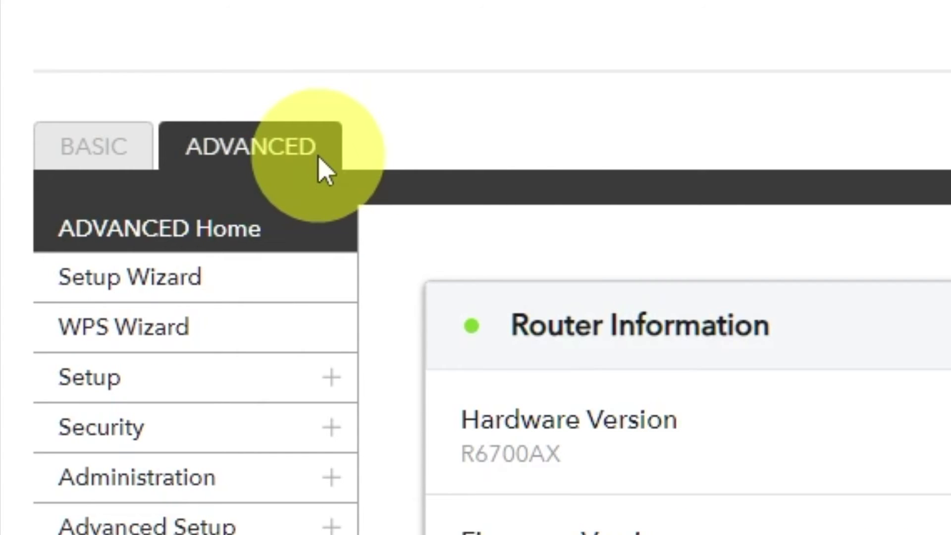
left_click(270, 310)
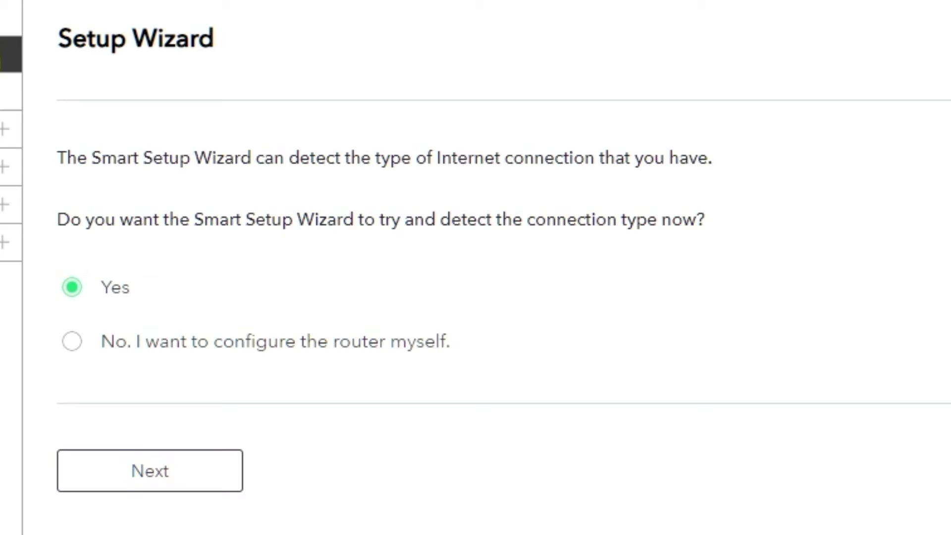
left_click(71, 344)
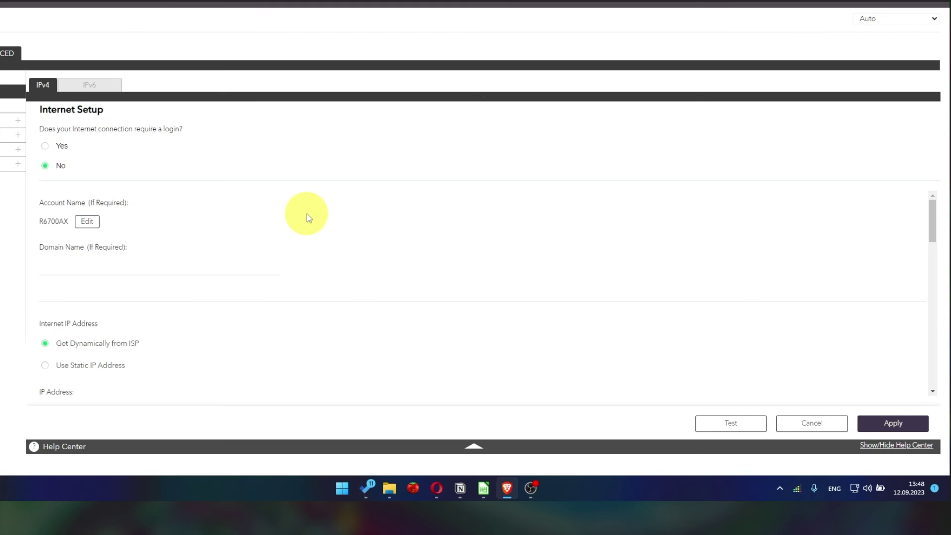
Scroll the Internet Setup page down to the IP address and DNS sections
scroll(308, 217, "down", 1)
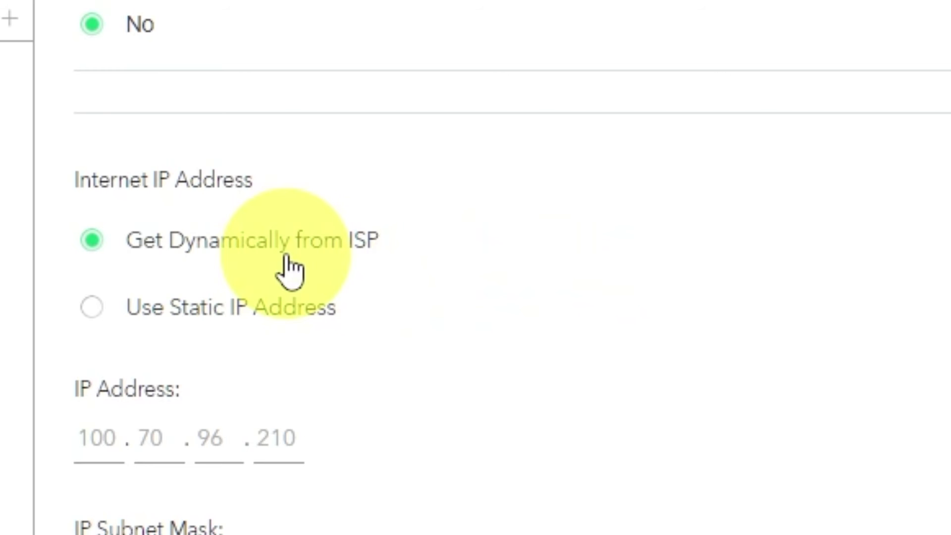
scroll(240, 247, "down", 5)
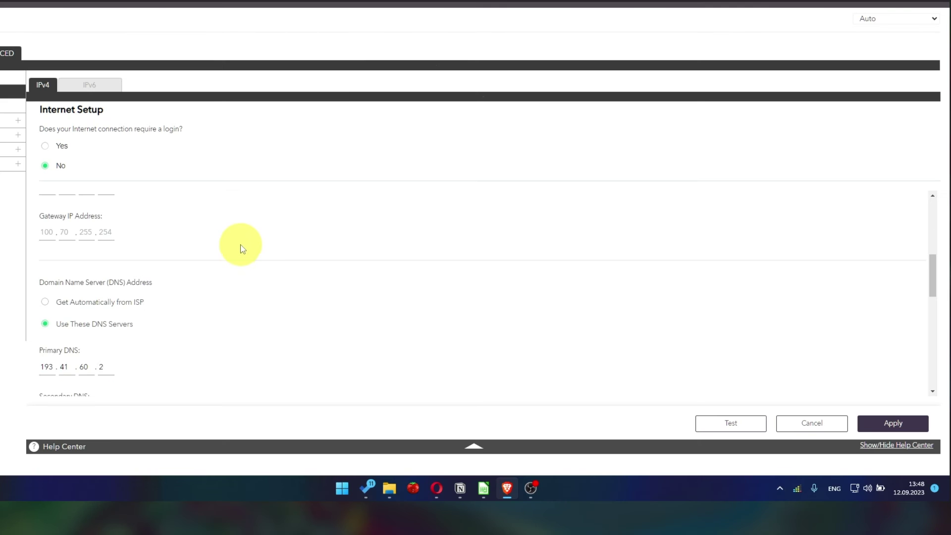
scroll(245, 249, "down", 1)
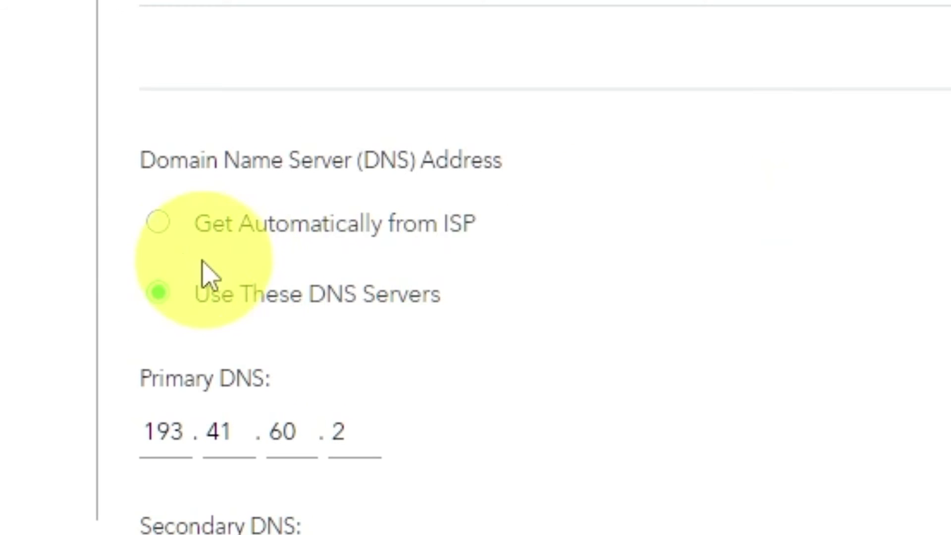
Set the DNS address to 'Get Automatically from ISP'
left_click(158, 223)
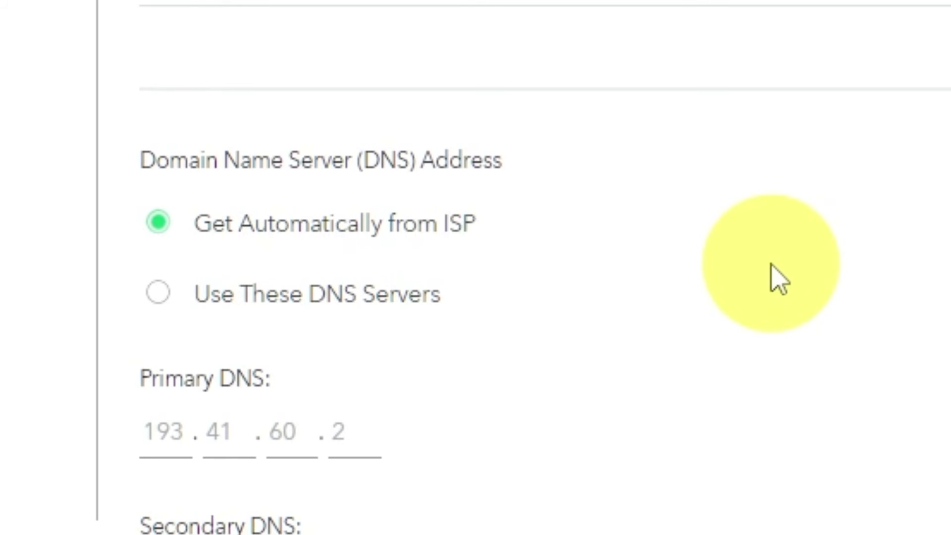
scroll(783, 276, "down", 1)
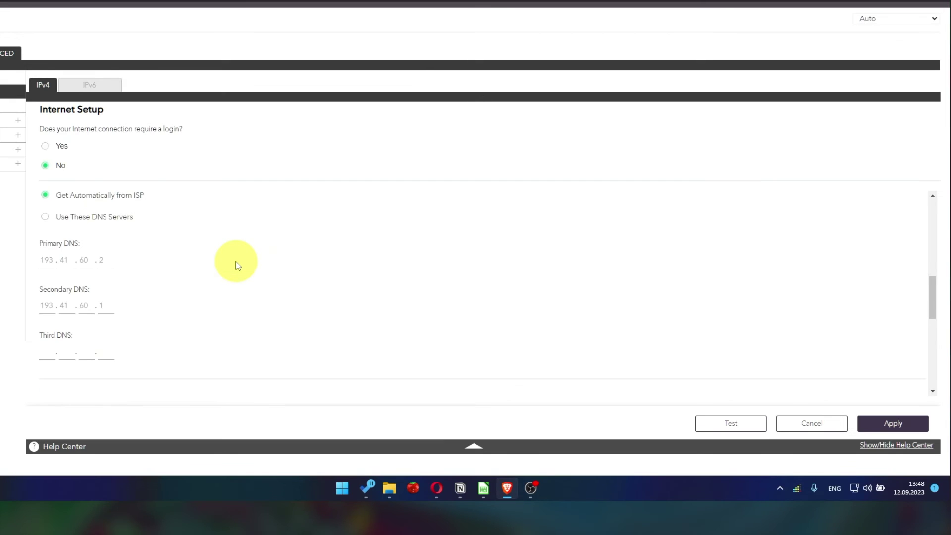
scroll(237, 265, "down", 2)
scroll(237, 265, "down", 1)
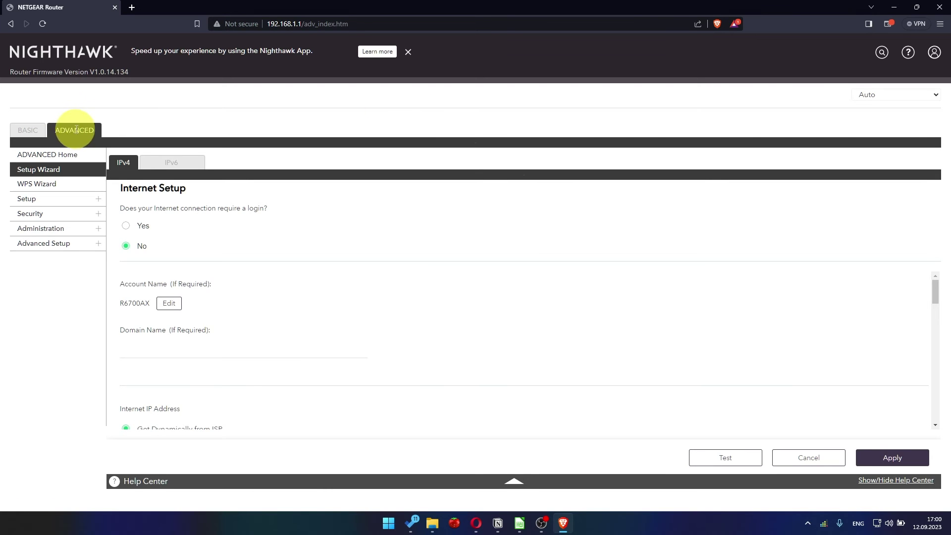
Sign back in to the router admin page with the admin username and password
left_click(79, 132)
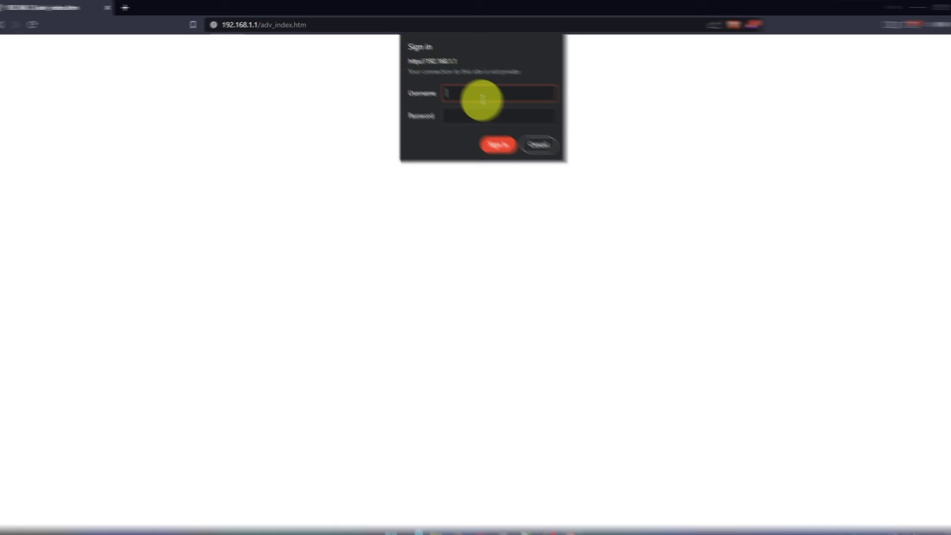
type("admin")
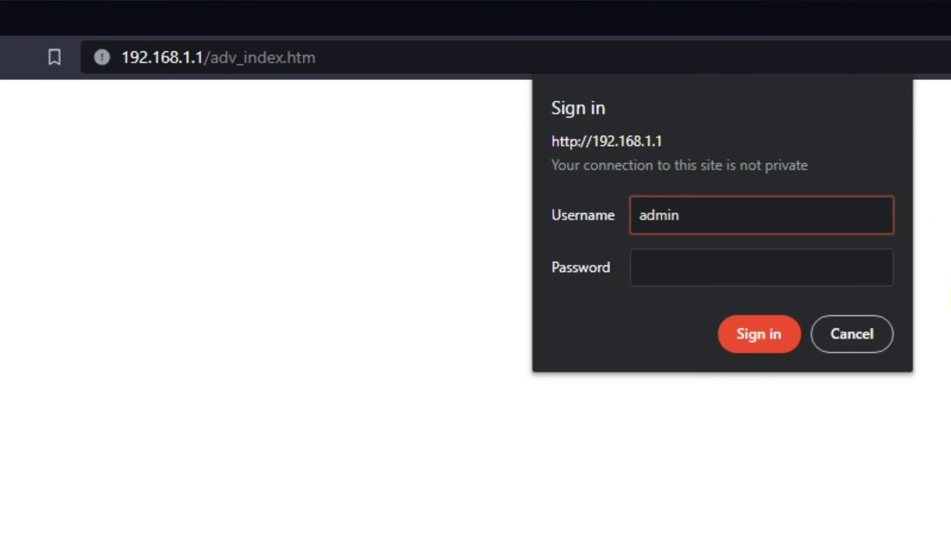
left_click(762, 267)
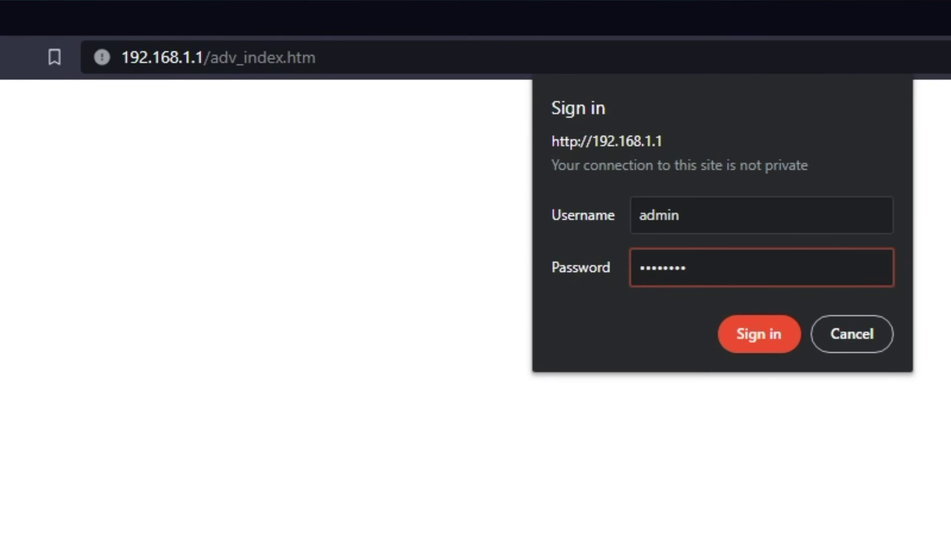
key("Return")
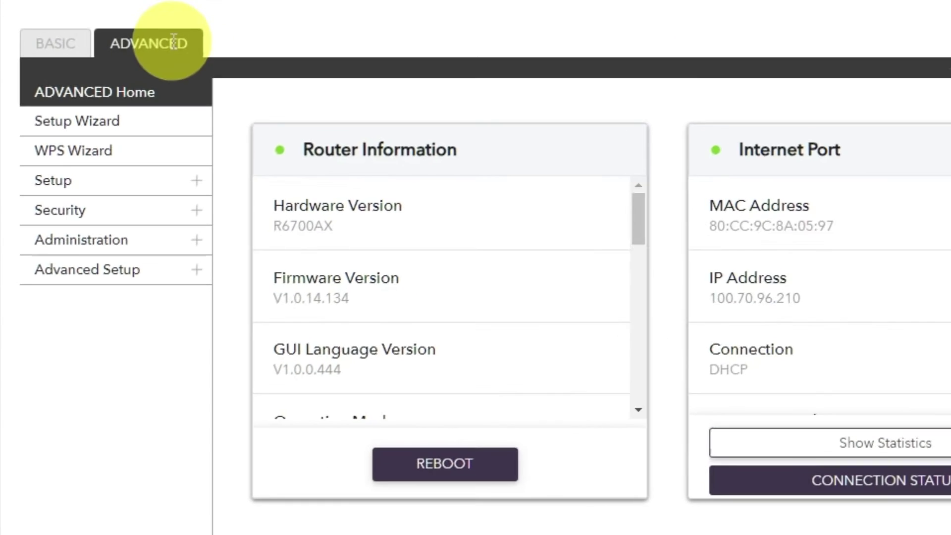
Reboot the router from the Advanced Home dashboard and confirm with Yes
left_click(127, 196)
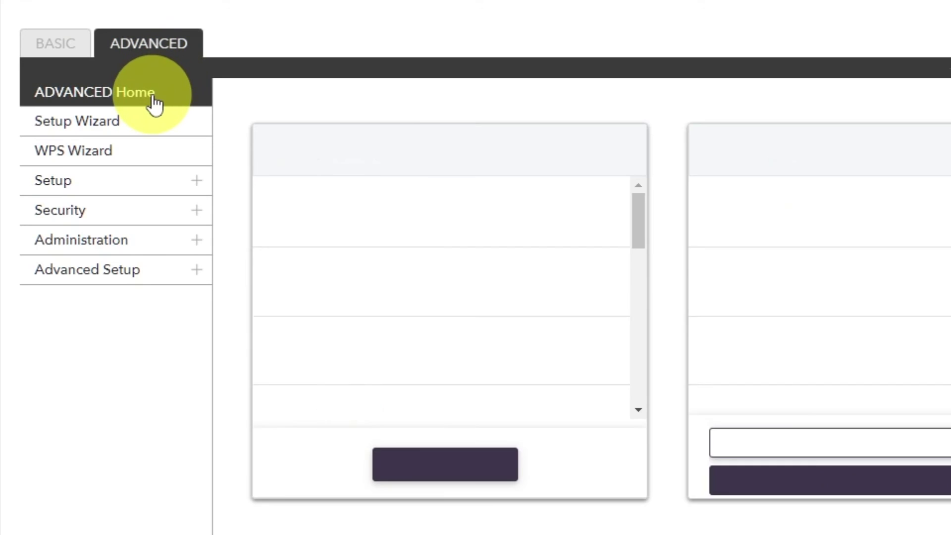
left_click(155, 104)
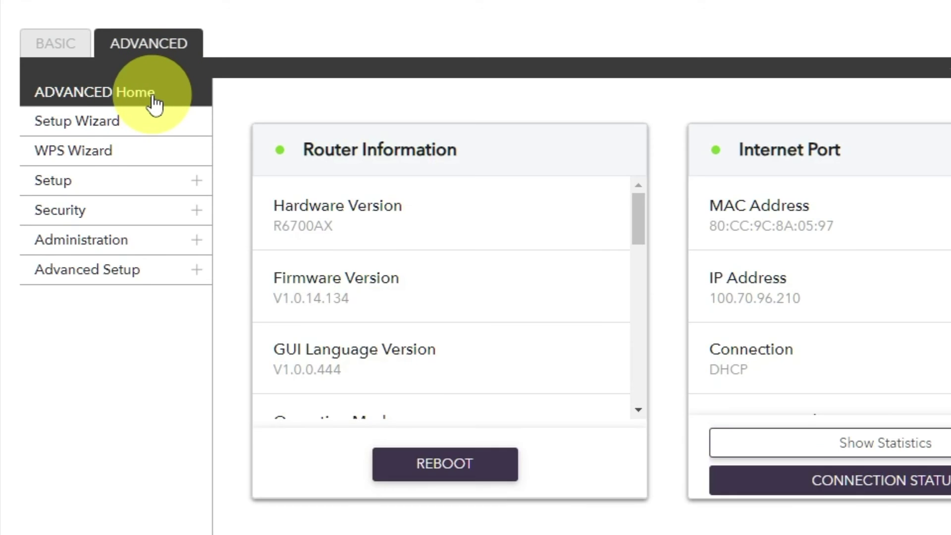
left_click(430, 462)
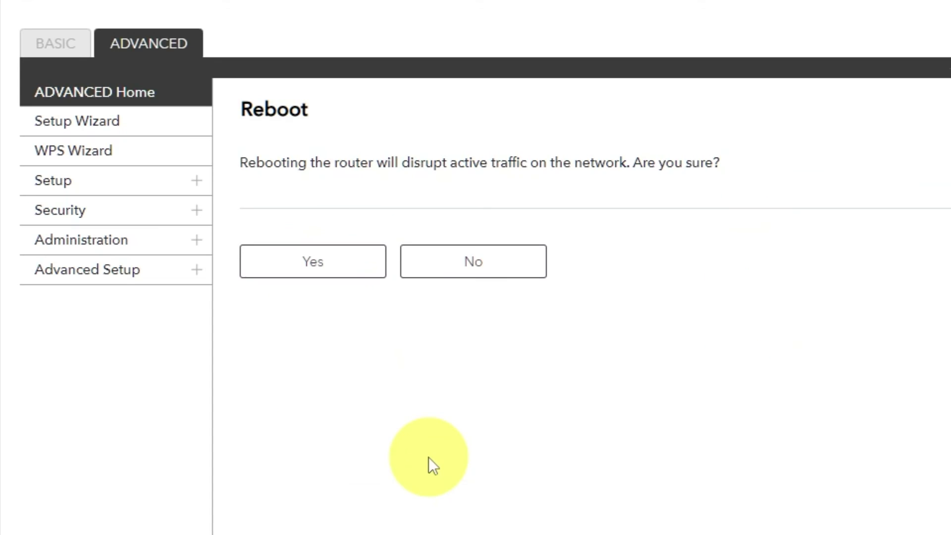
left_click(317, 270)
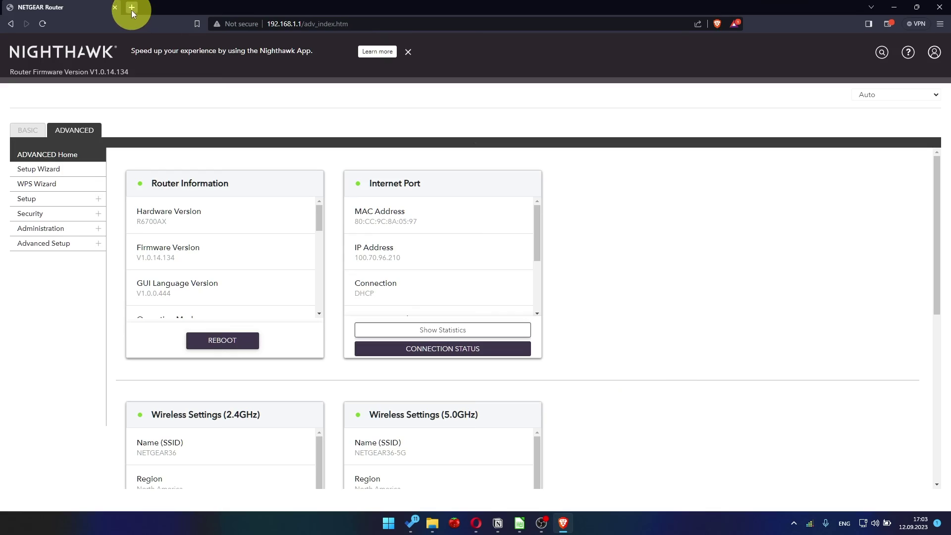
Search Google for 'youtube' in a new tab to test whether browsing works
left_click(132, 8)
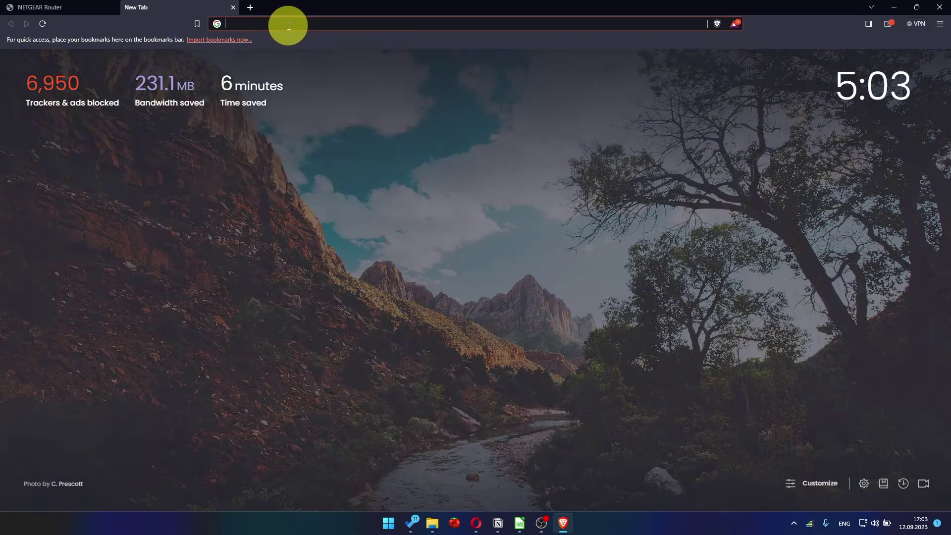
left_click(288, 23)
left_click(269, 44)
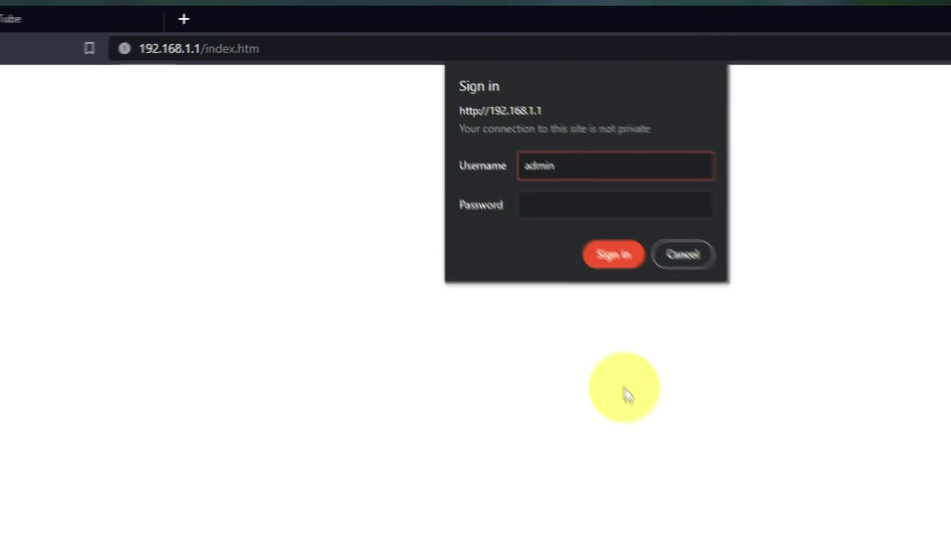
Sign in to the router with the admin password and dismiss the NETGEAR Armor pop-up
key("Tab")
type("ad")
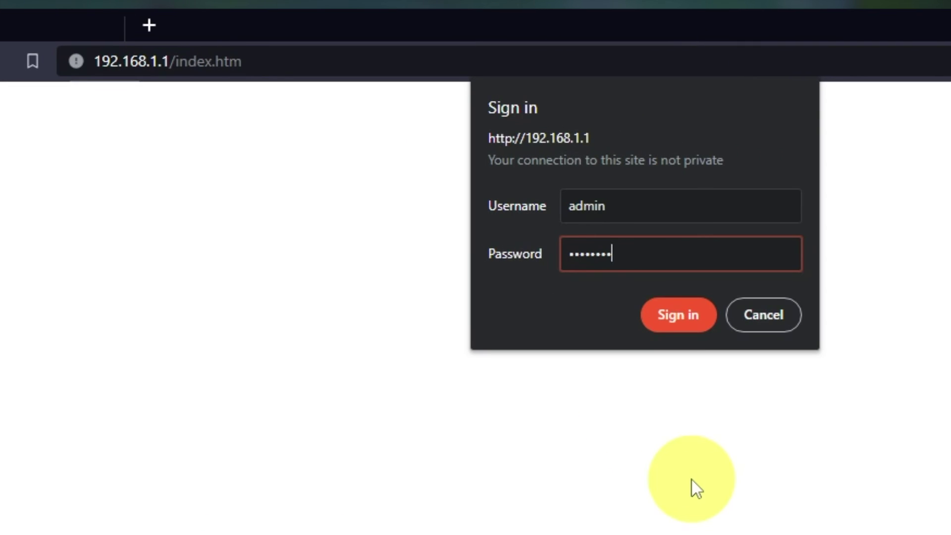
type("d")
left_click(688, 319)
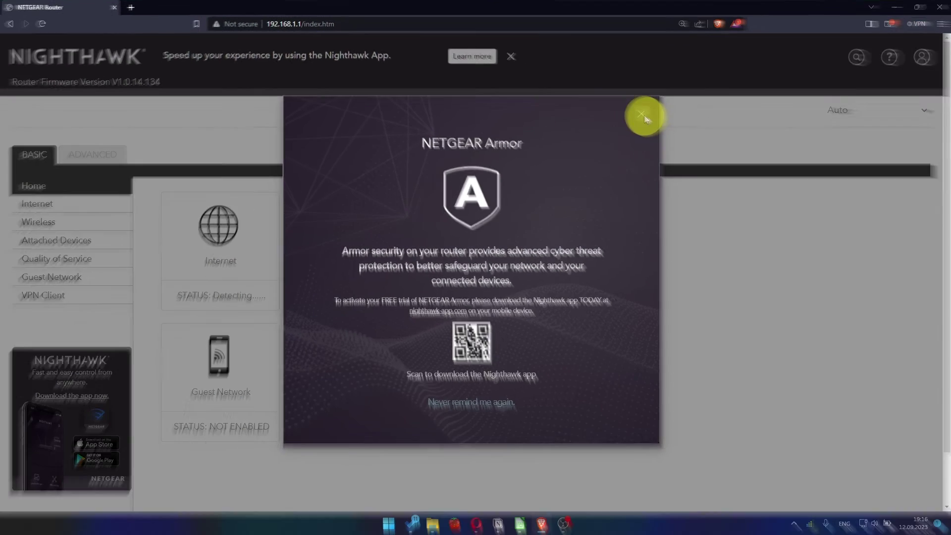
left_click(826, 186)
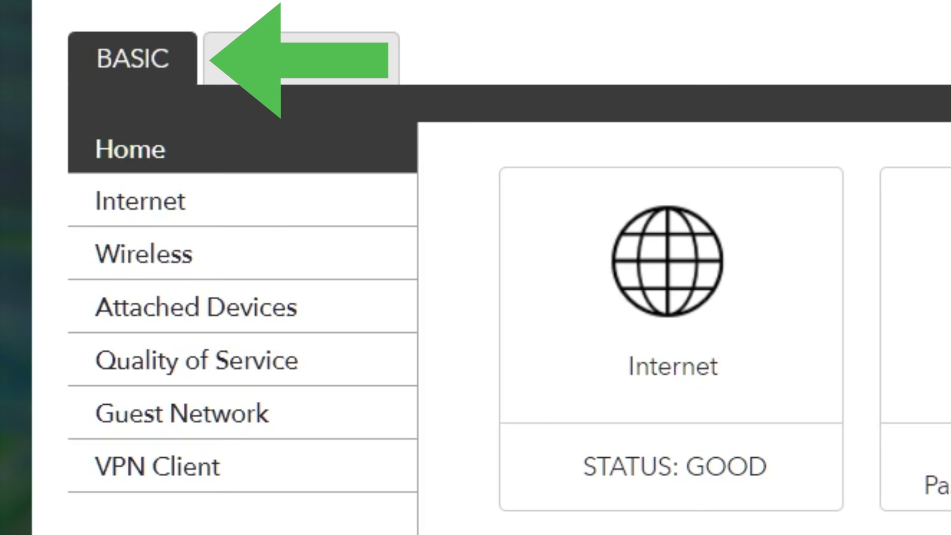
Set the Internet Setup router MAC address to 'Use Computer MAC Address' and apply
left_click(247, 208)
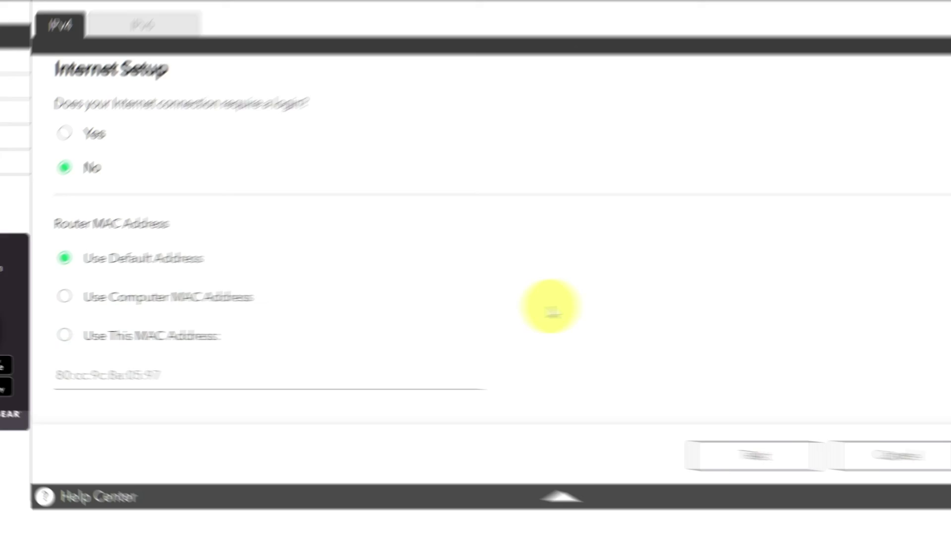
left_click(64, 296)
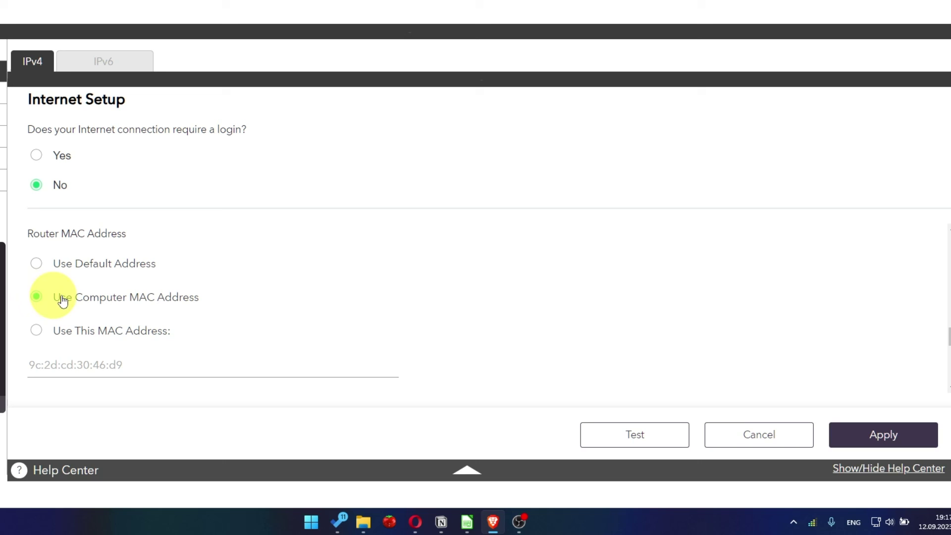
left_click(901, 447)
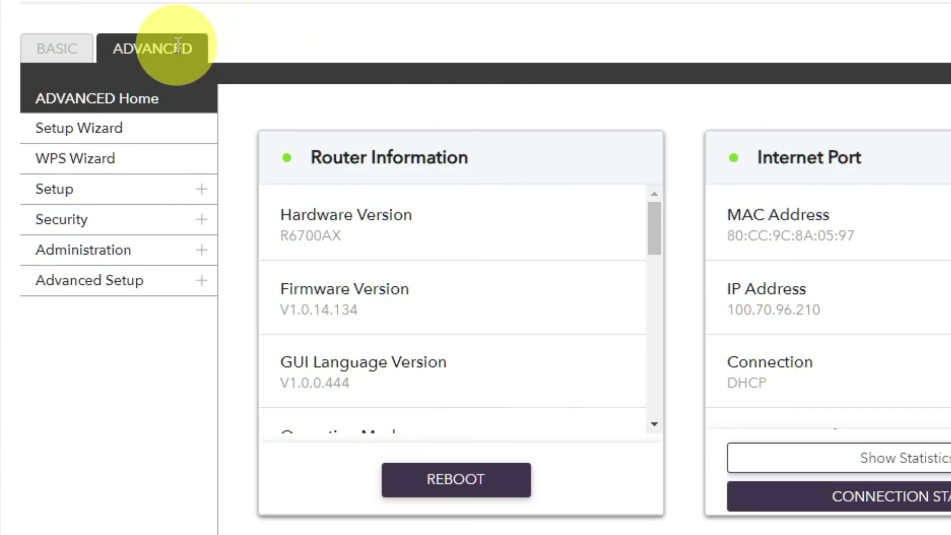
Reboot the router again from Advanced Home, then open a new browser tab
left_click(85, 130)
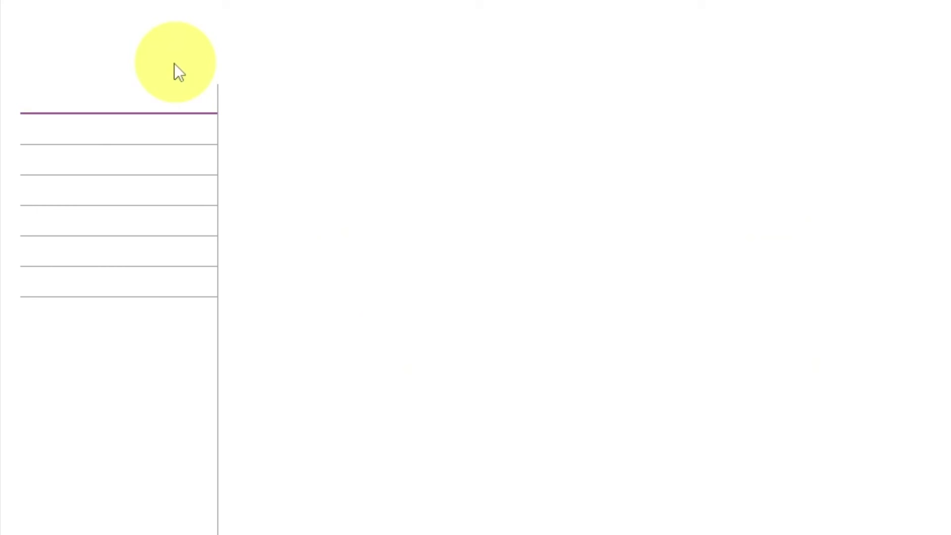
left_click(156, 104)
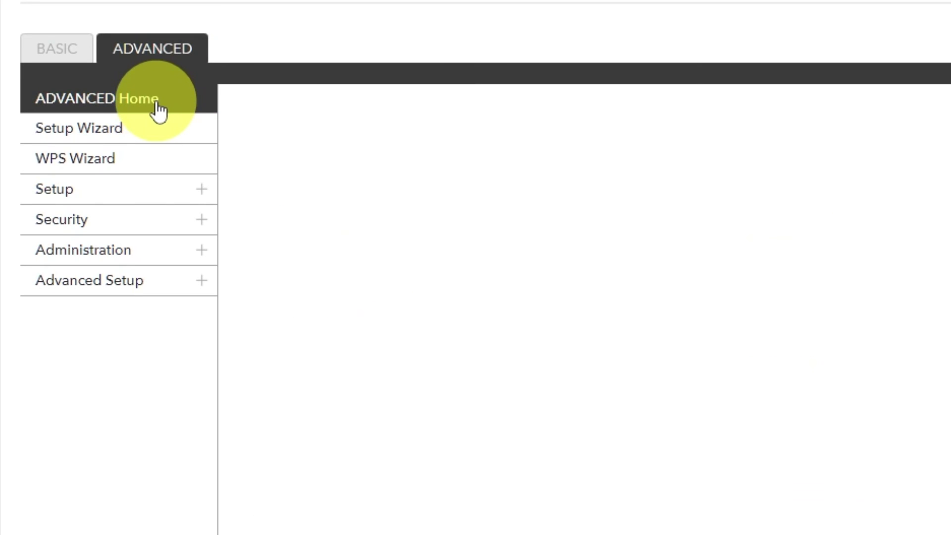
left_click(440, 478)
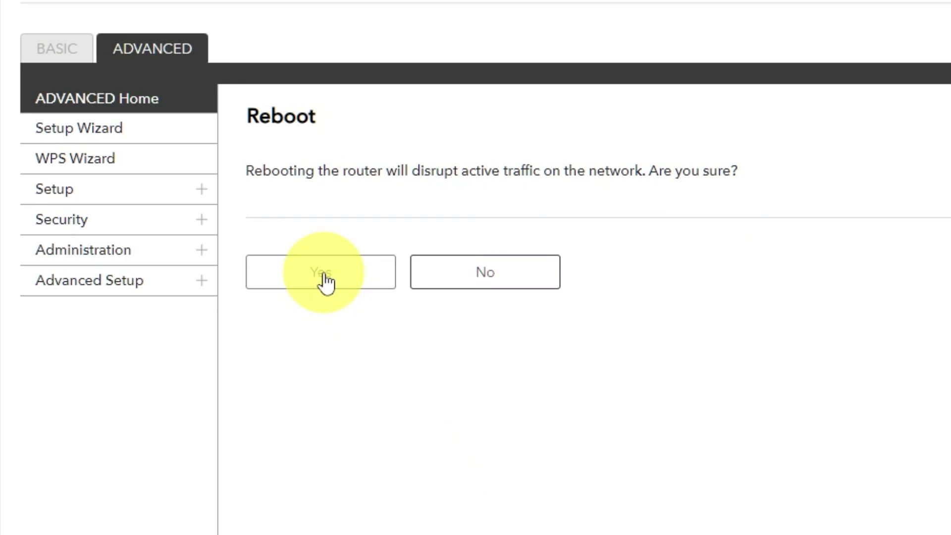
left_click(323, 273)
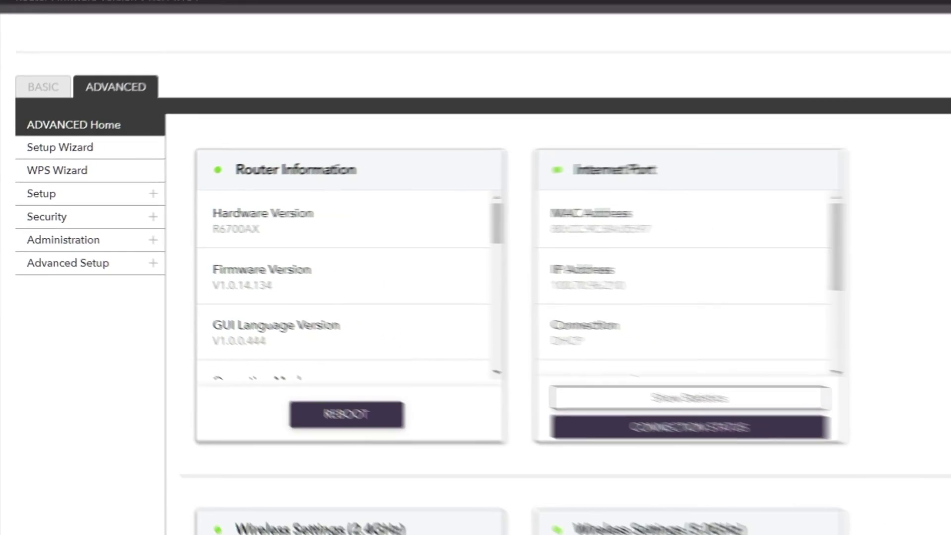
left_click(250, 7)
Run the 'youtube - Google Search' suggestion and confirm that results now load
left_click(287, 24)
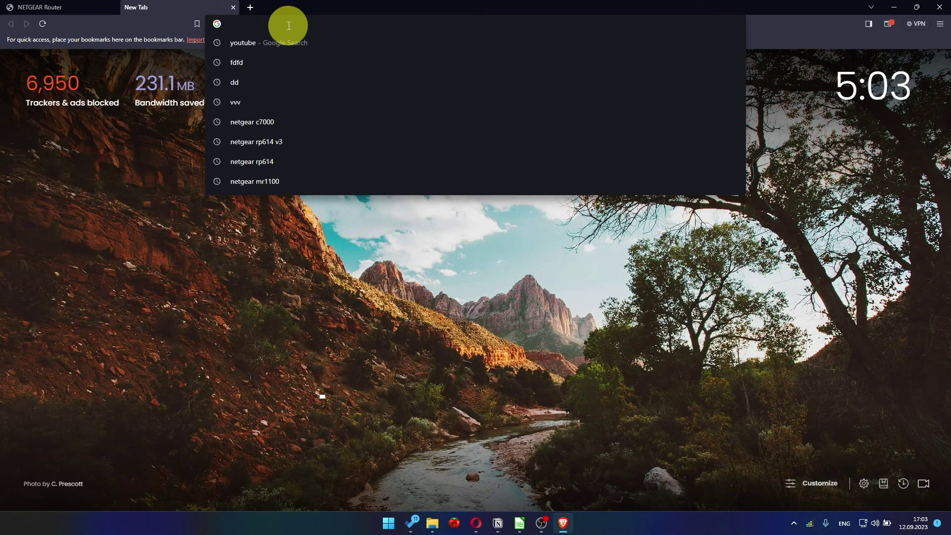
left_click(269, 44)
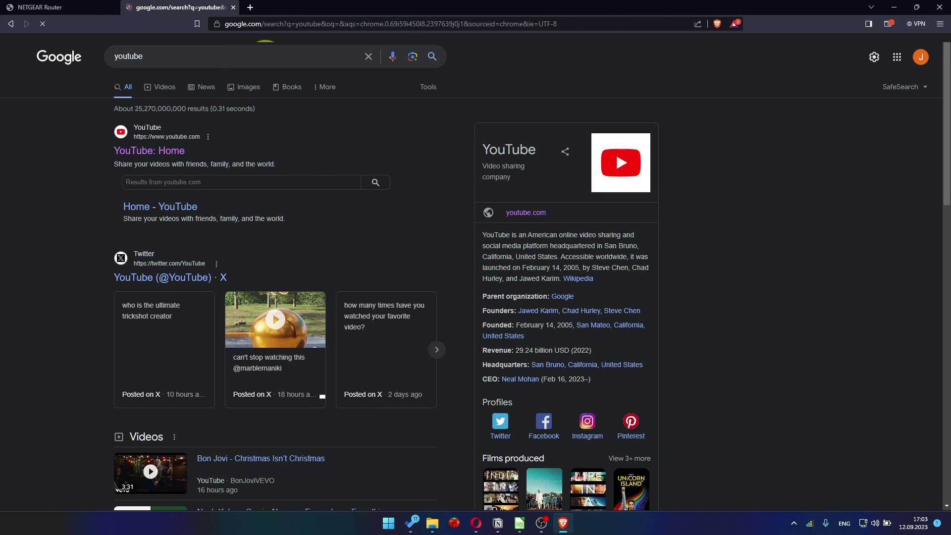